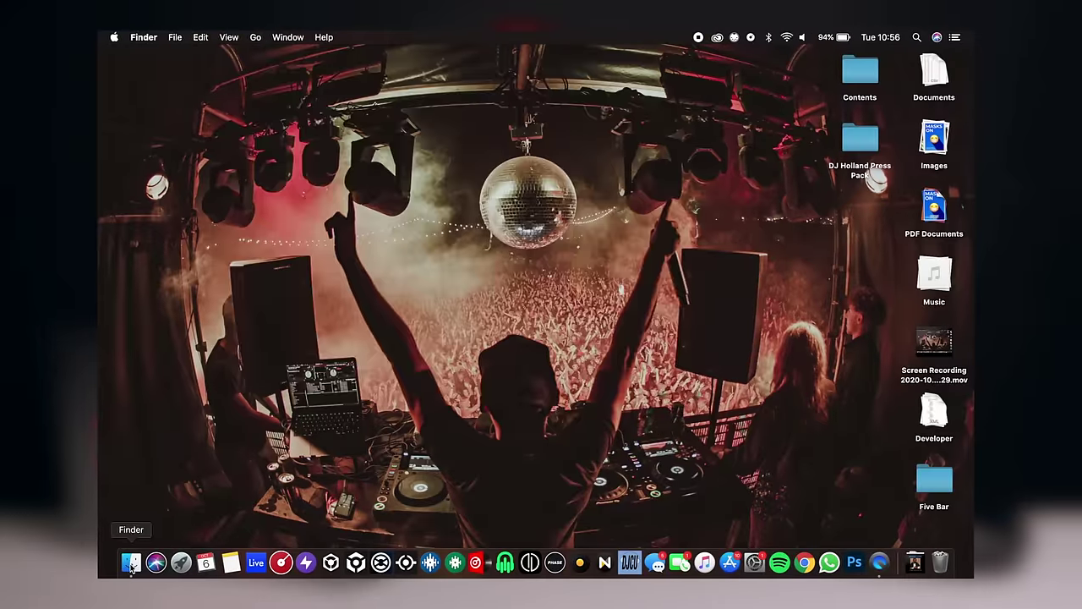
# - Open the empty Music/_Serato_/Auto Import folder in a new Finder window
pyautogui.click(131, 563)
pyautogui.click(162, 280)
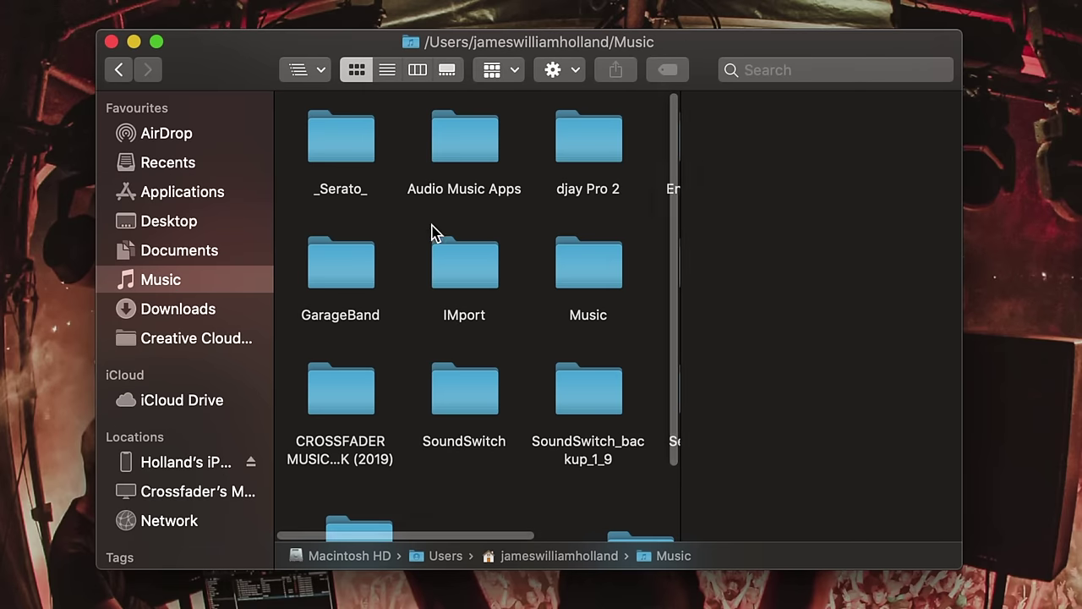
pyautogui.doubleClick(328, 145)
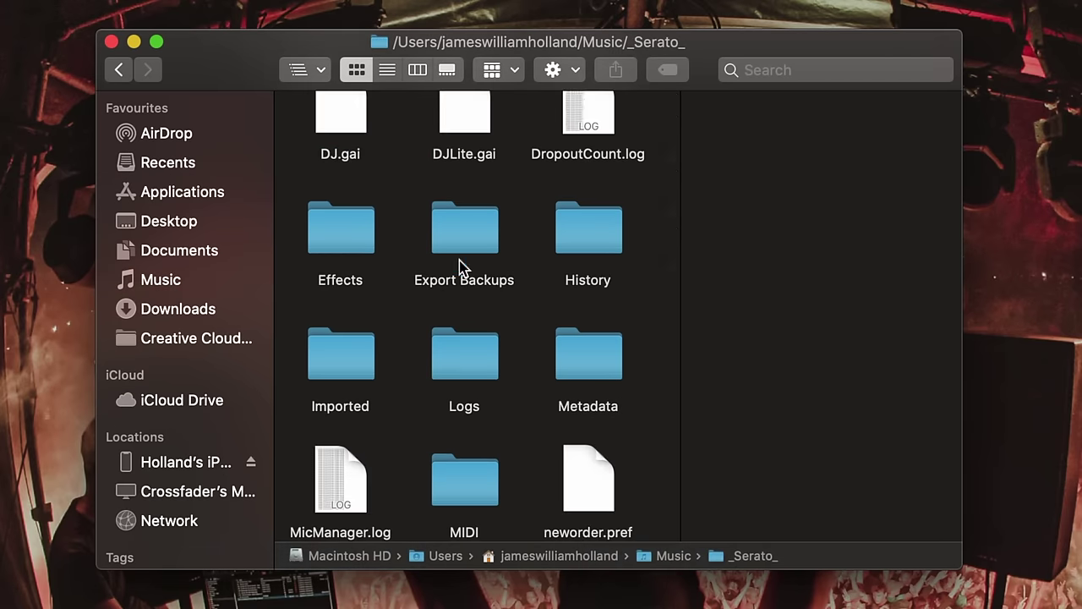
pyautogui.scroll(5, 463, 267)
pyautogui.doubleClick(357, 156)
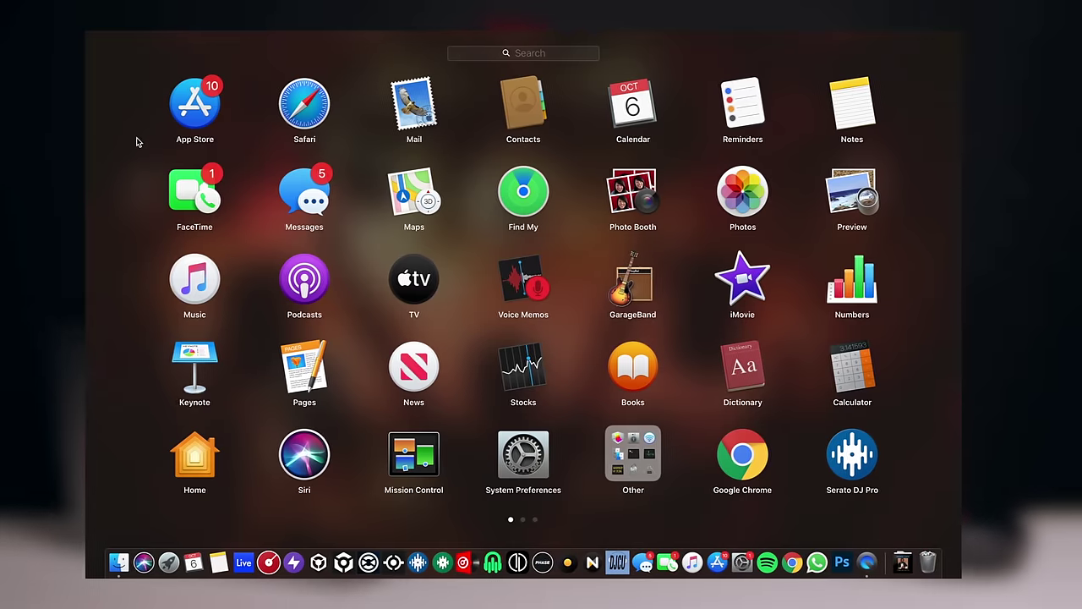
# - Launch Safari, log in to BPM Supreme with the saved credentials, and enter the BPM SUPREME library
pyautogui.click(307, 103)
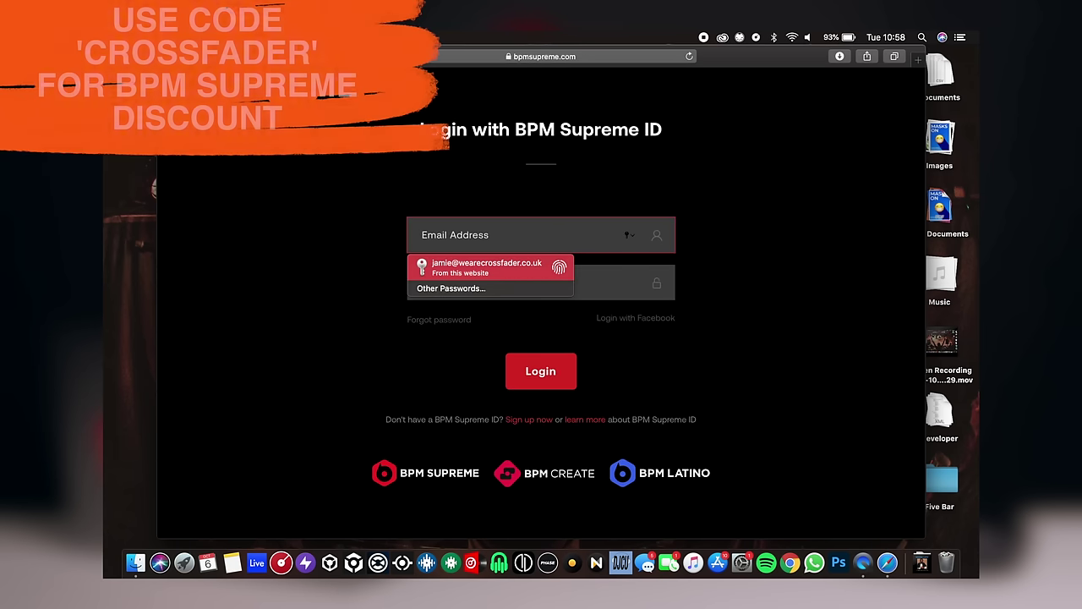
pyautogui.press('Return')
pyautogui.press('Return')
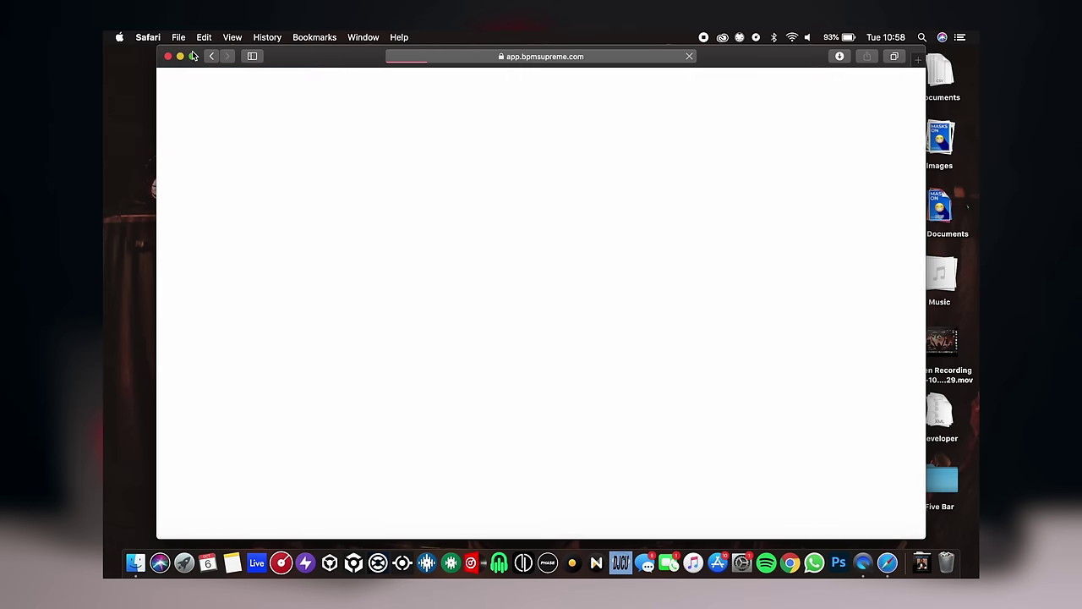
pyautogui.click(148, 37)
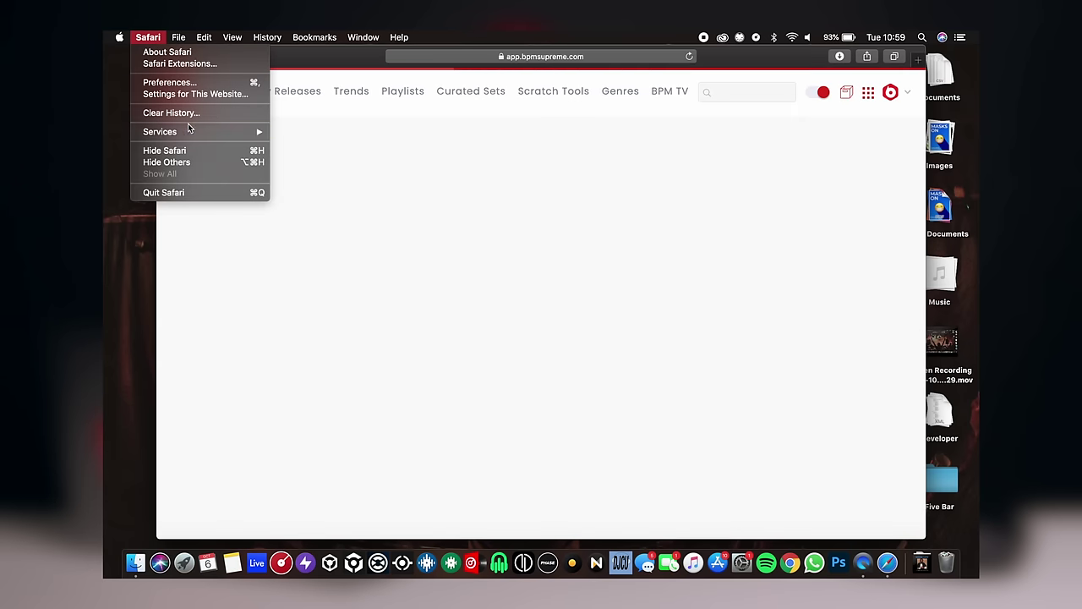
# - Set Safari's file download location to Music/_Serato_/Auto Import and close Preferences
pyautogui.click(169, 82)
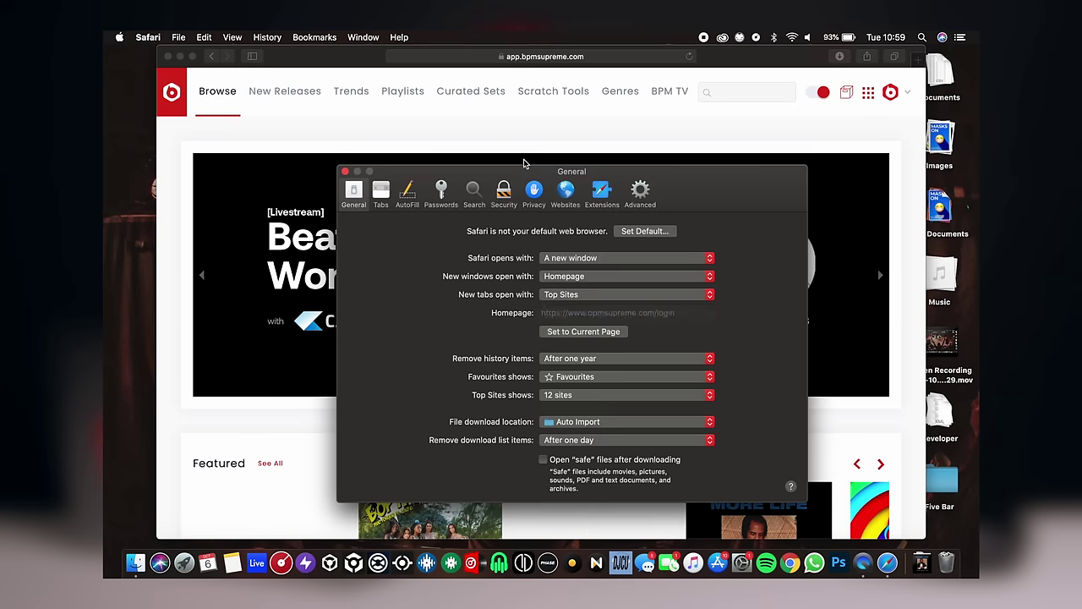
pyautogui.click(585, 425)
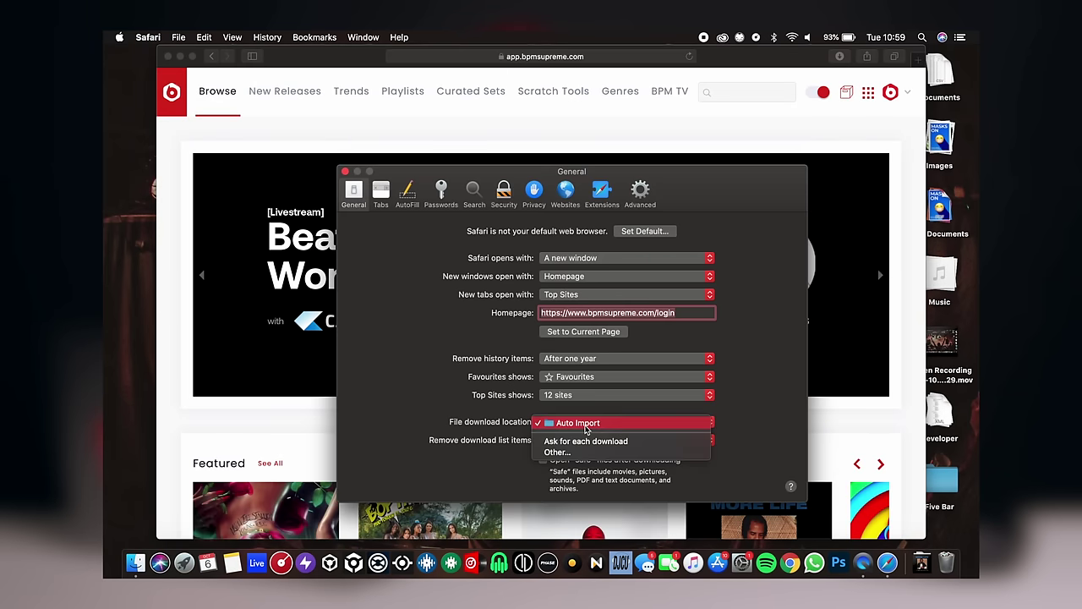
pyautogui.click(581, 453)
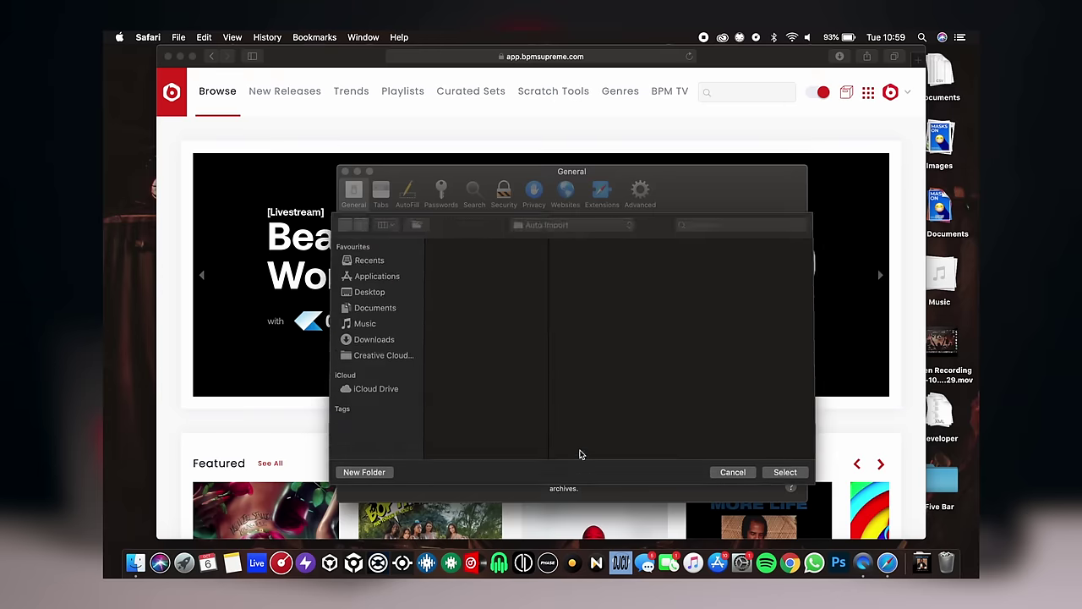
pyautogui.click(380, 325)
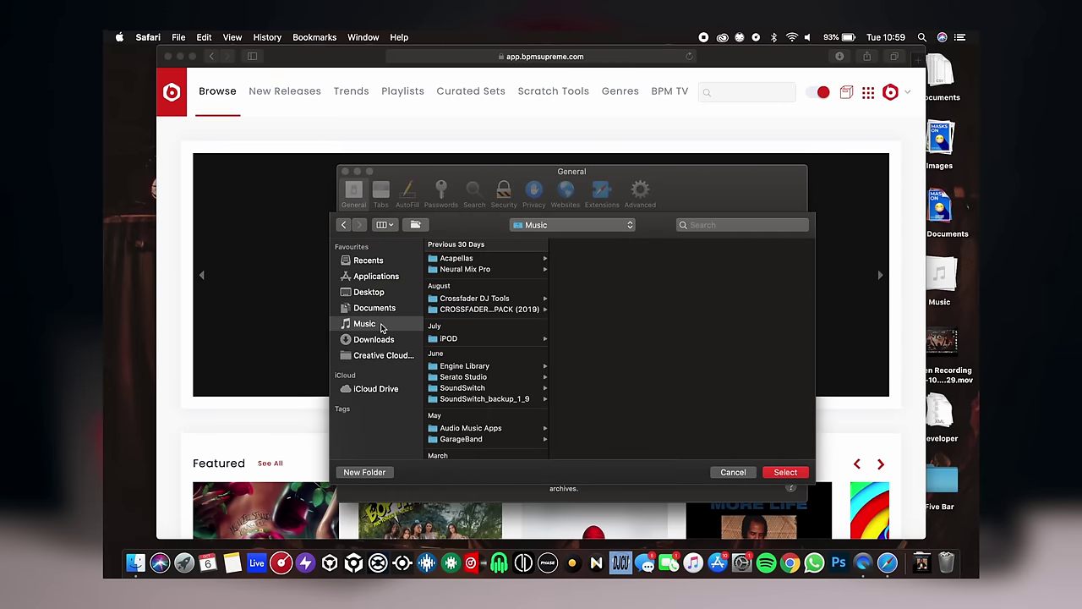
pyautogui.scroll(-5, 469, 275)
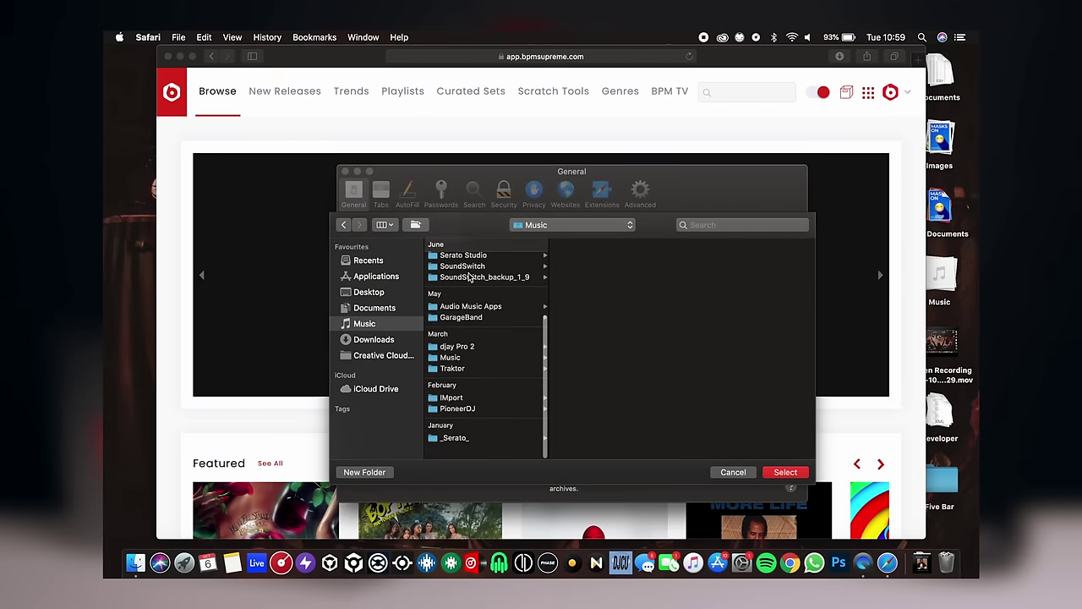
pyautogui.click(457, 454)
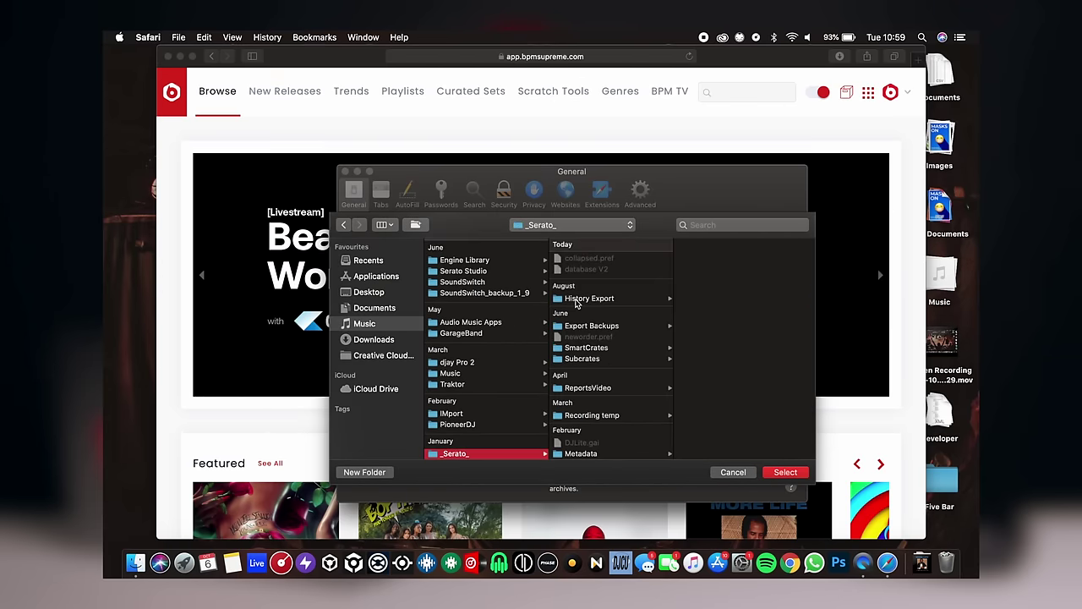
pyautogui.scroll(-5, 583, 371)
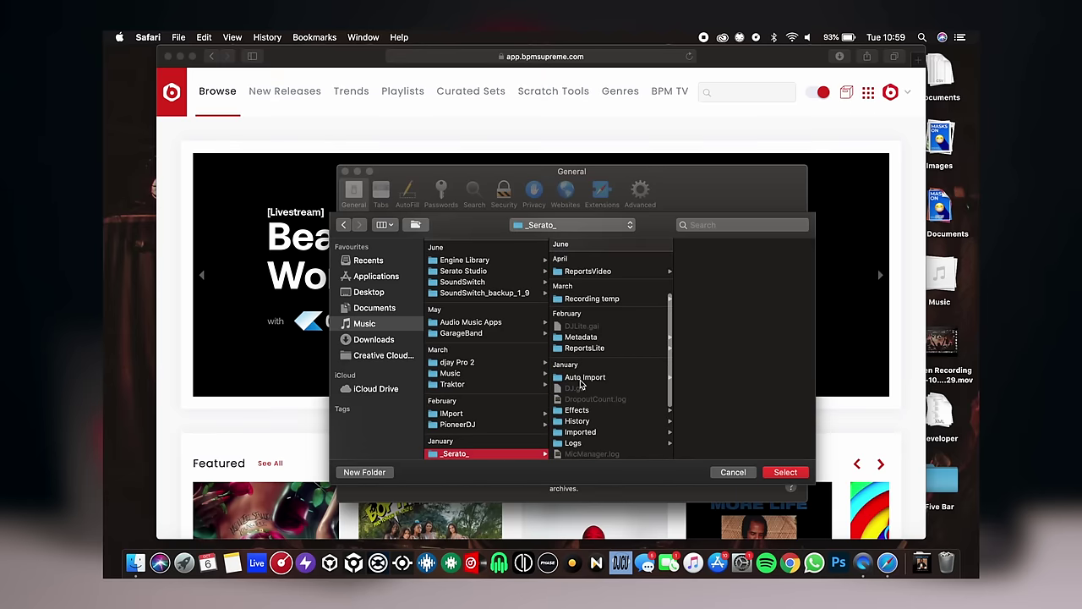
pyautogui.click(785, 471)
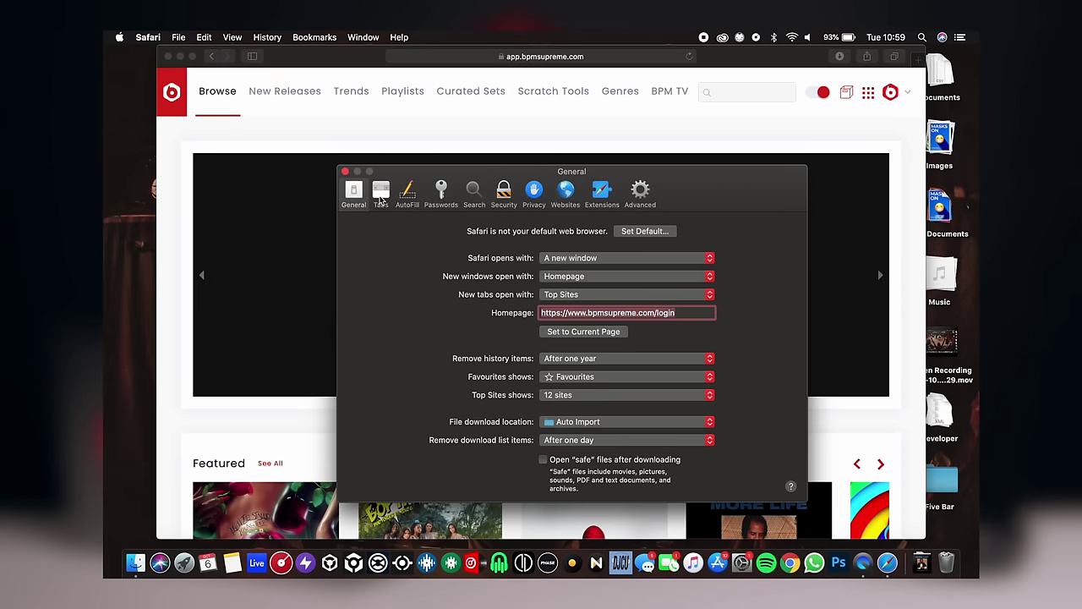
pyautogui.click(345, 171)
pyautogui.scroll(-5, 507, 279)
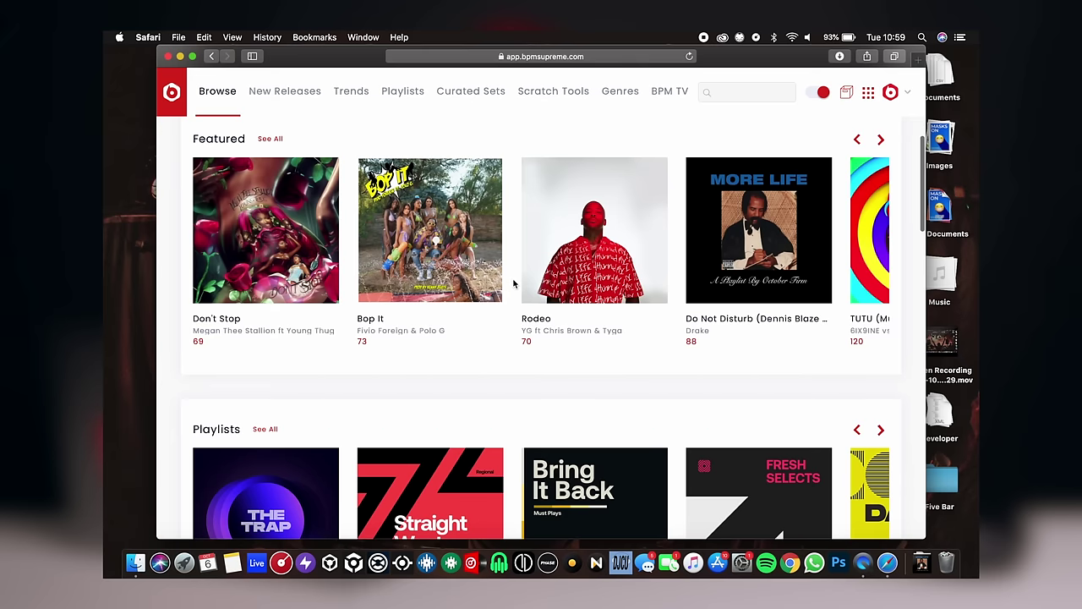
# - Download one version of Said Sum (Remix) from BPM Supreme's Trends list
pyautogui.scroll(-8, 513, 284)
pyautogui.scroll(-3, 513, 284)
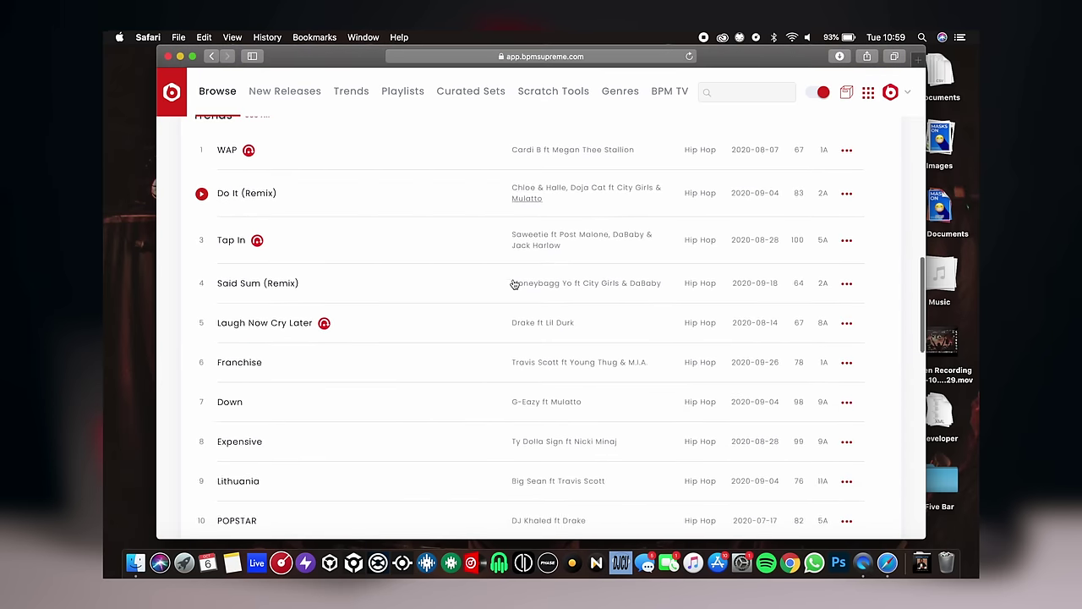
pyautogui.click(843, 283)
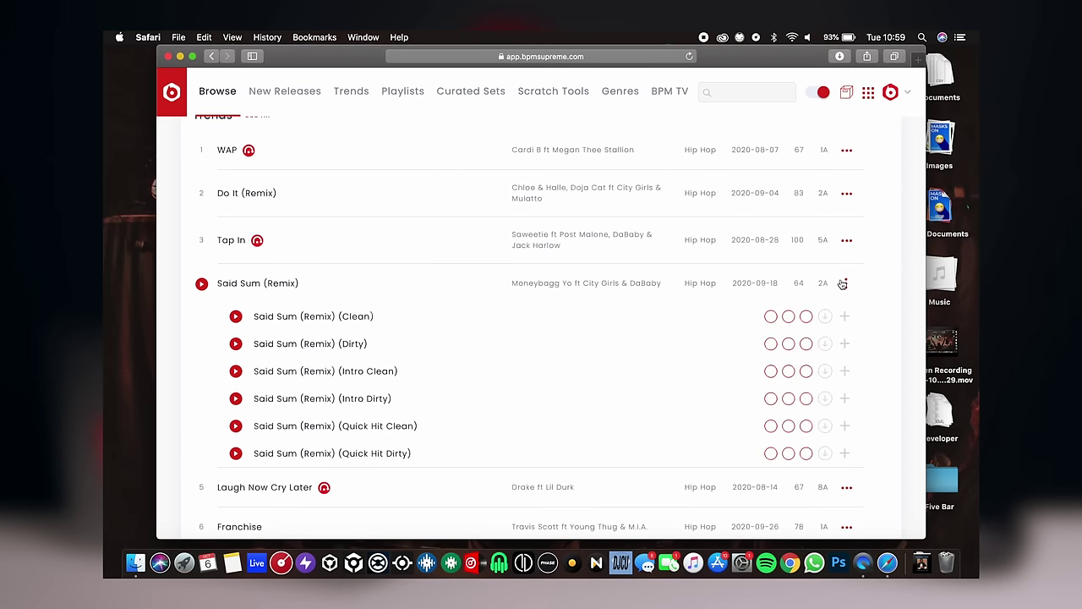
pyautogui.click(826, 319)
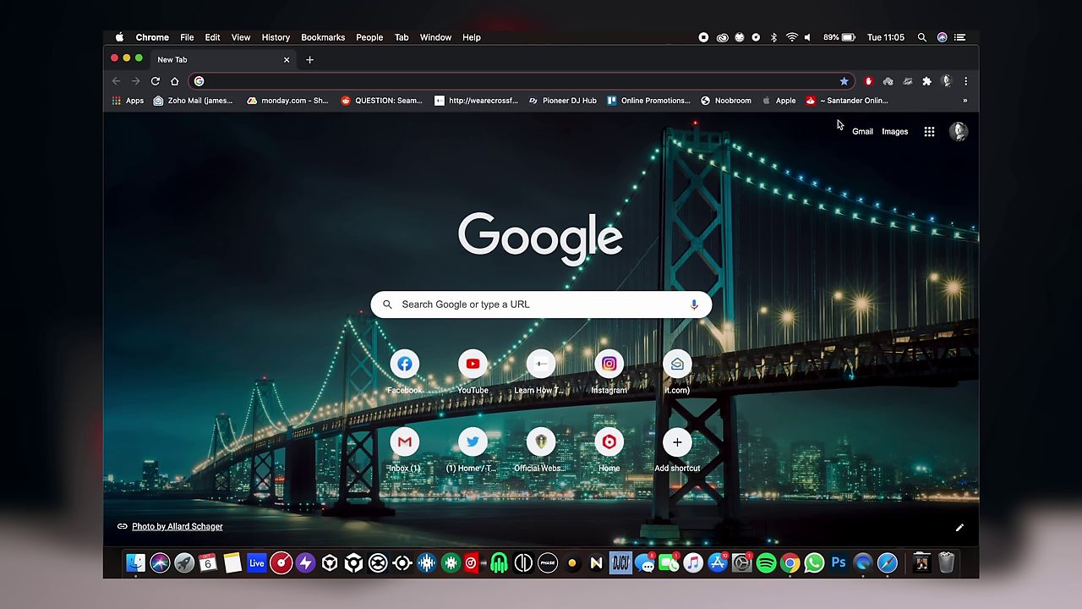
# - Change Chrome's download location to Music/_Serato_/Auto Import in Advanced > Downloads settings
pyautogui.click(965, 82)
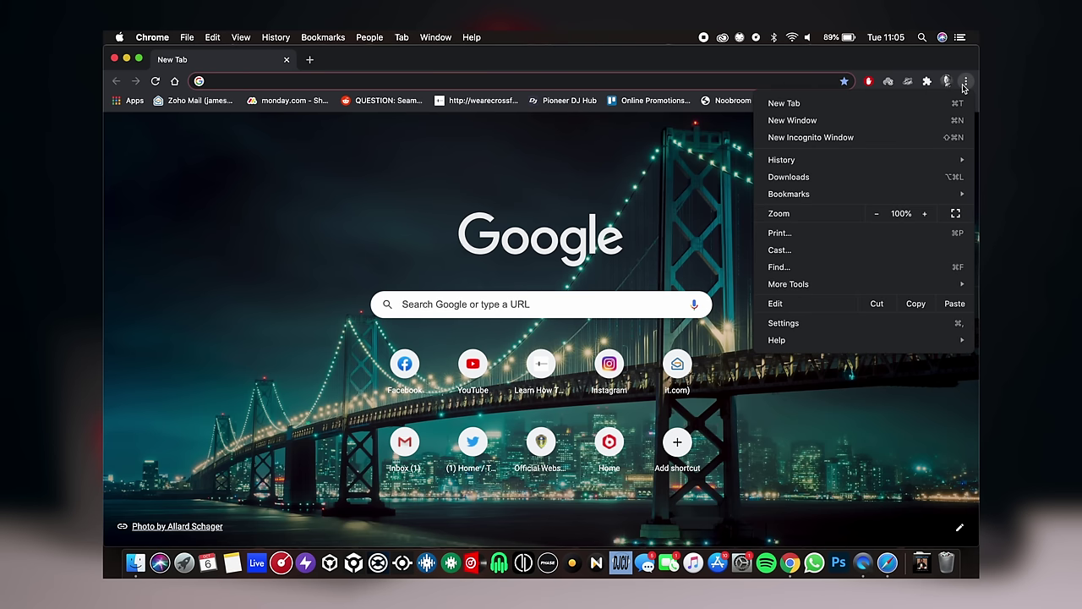
pyautogui.click(809, 322)
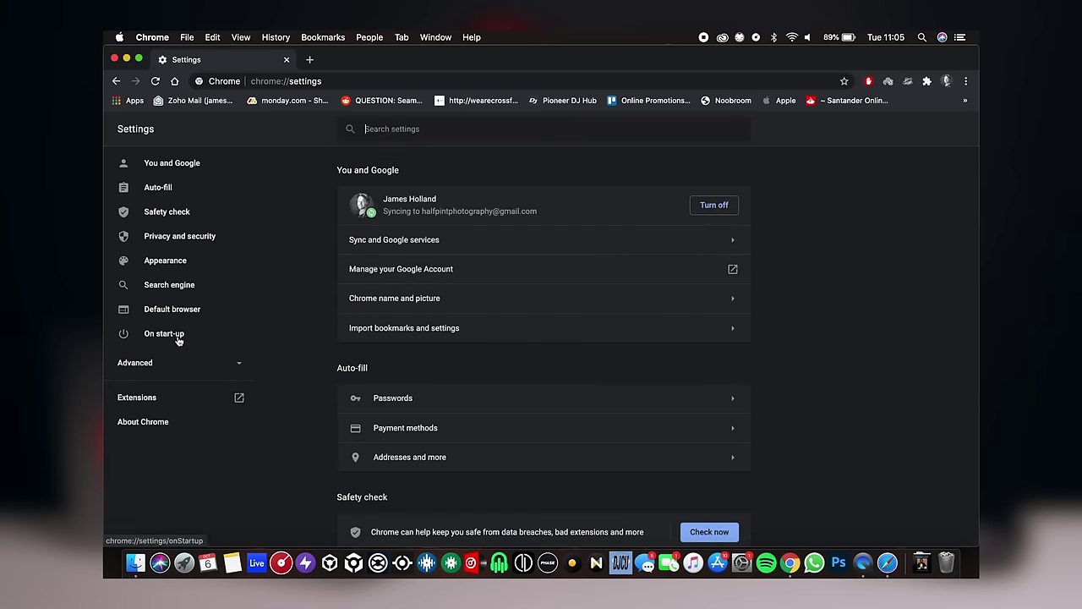
pyautogui.click(168, 367)
pyautogui.click(171, 414)
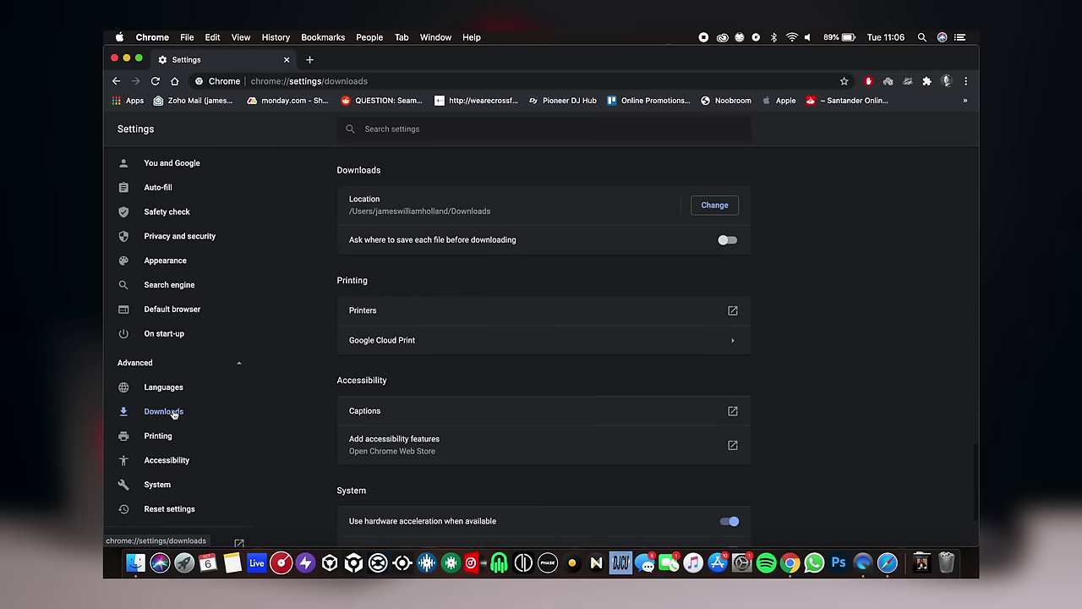
pyautogui.click(714, 205)
pyautogui.click(347, 222)
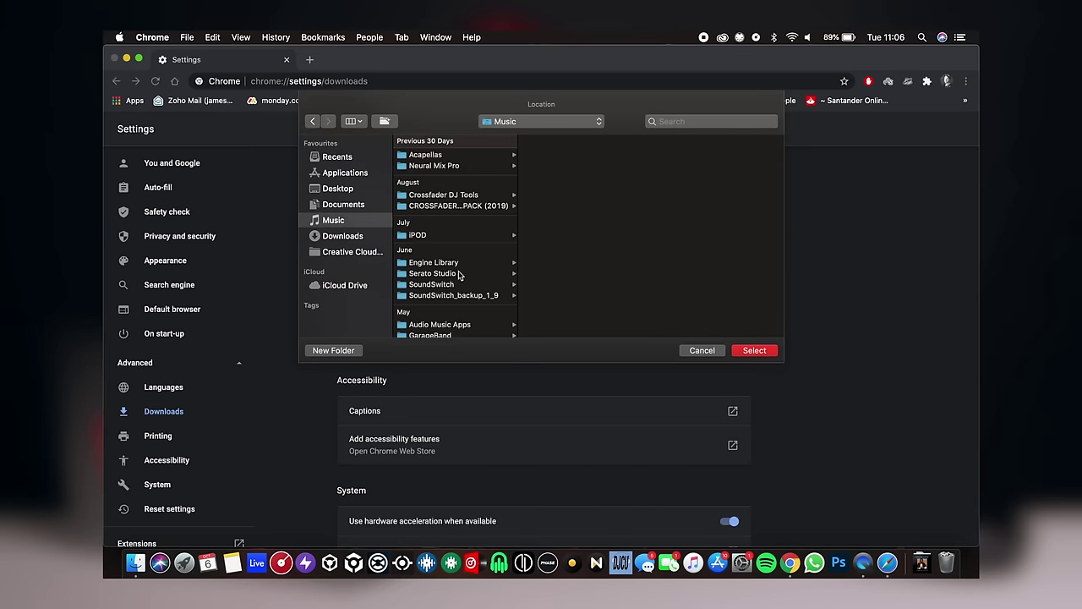
pyautogui.scroll(-3, 459, 275)
pyautogui.click(444, 332)
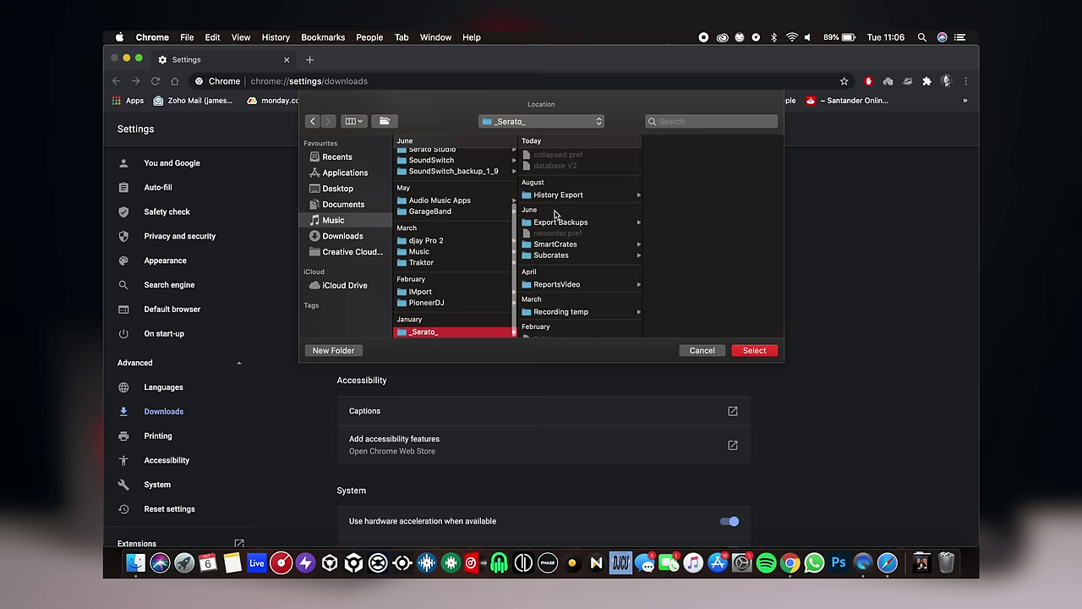
pyautogui.scroll(-5, 567, 272)
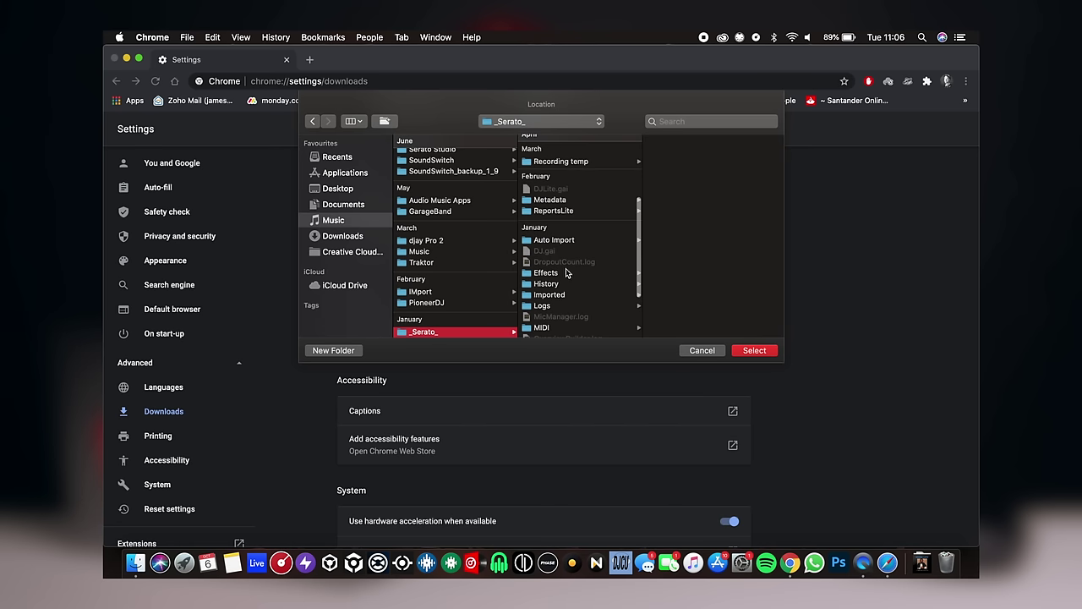
pyautogui.click(765, 356)
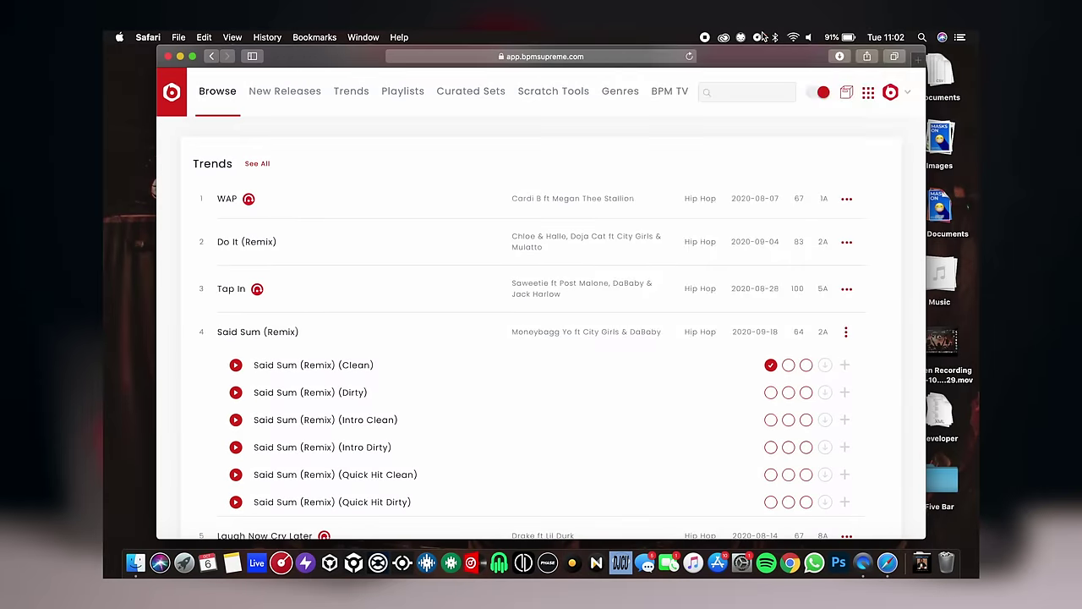
# - In DJcity's settings, switch Download Location to Other… to pick the Auto Import folder
pyautogui.click(760, 37)
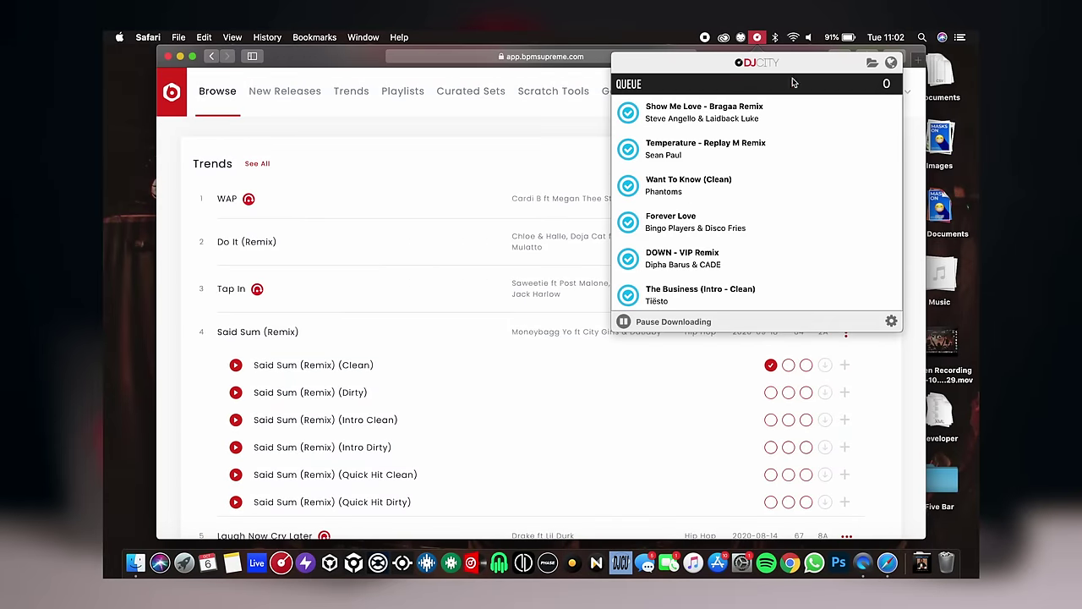
pyautogui.click(897, 320)
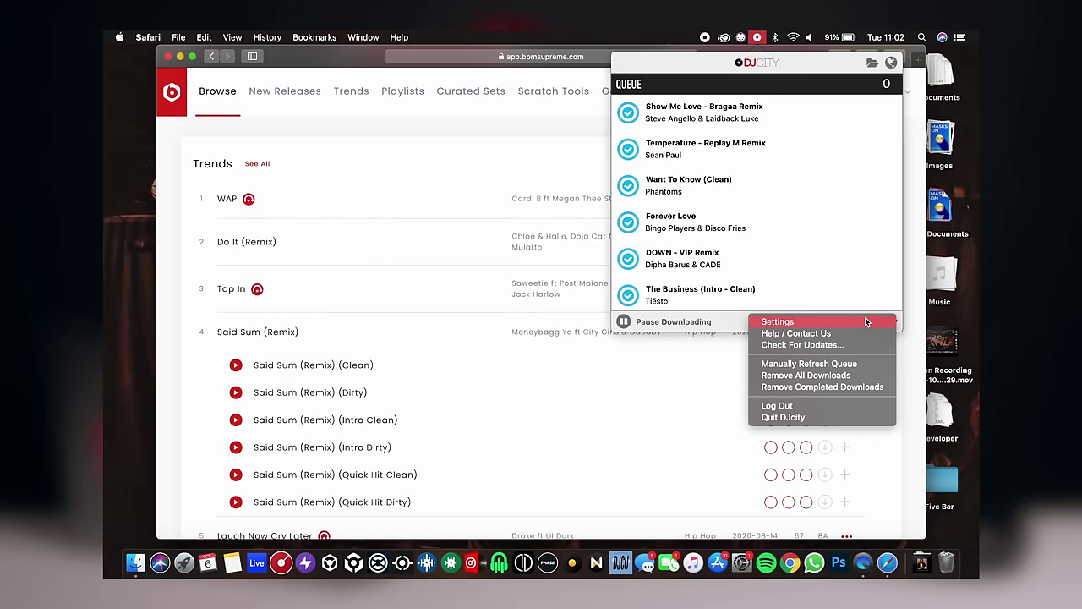
pyautogui.click(865, 321)
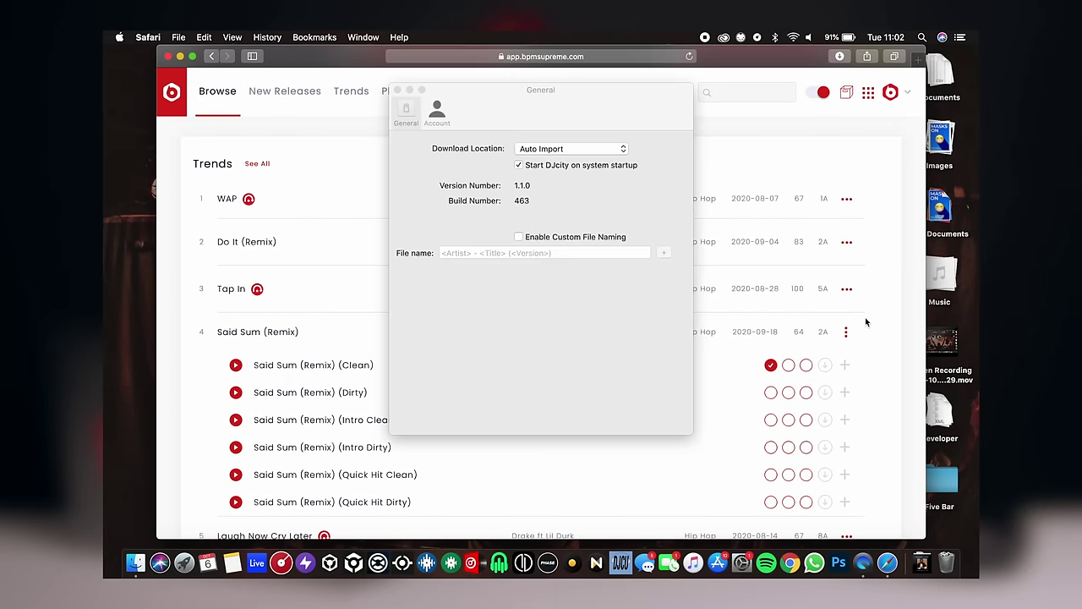
pyautogui.click(563, 152)
pyautogui.click(558, 159)
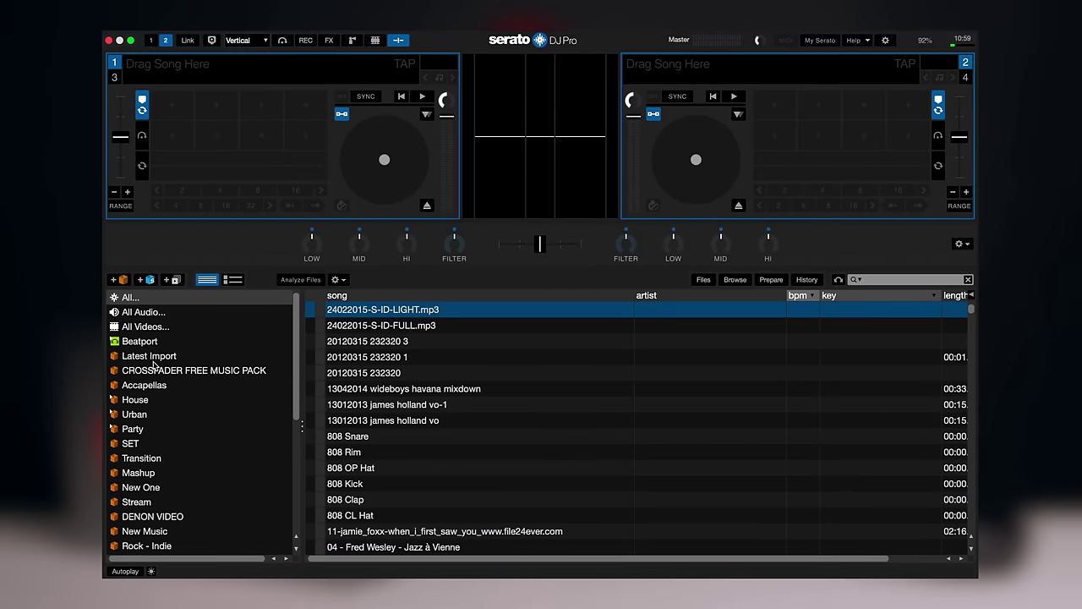
# - View Serato's Latest Import crate, then open Music/_Serato_/Imported/Latest Import in Finder
pyautogui.click(154, 359)
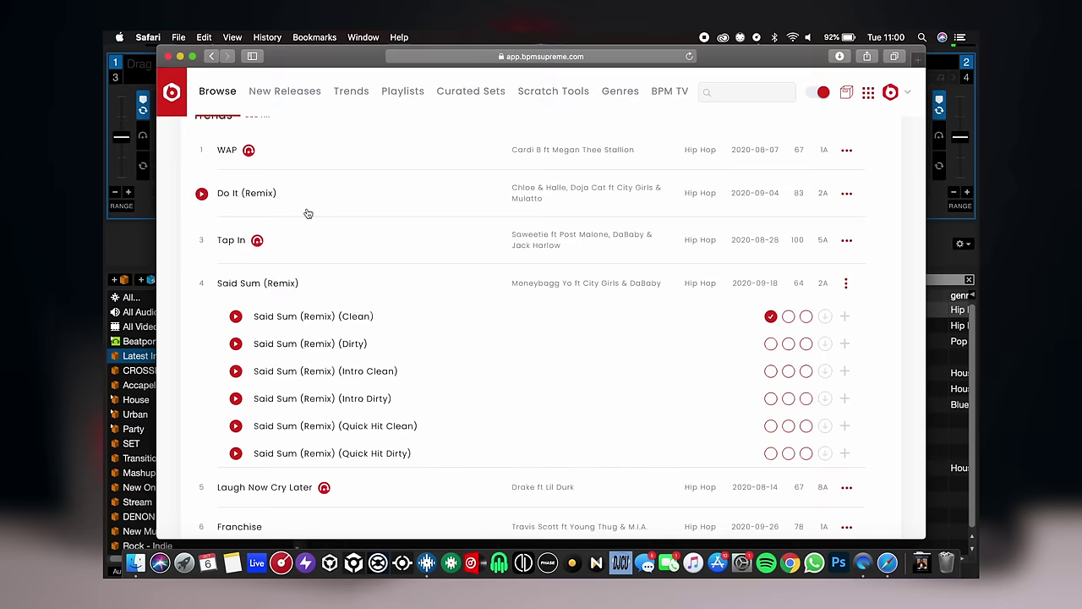
pyautogui.click(142, 563)
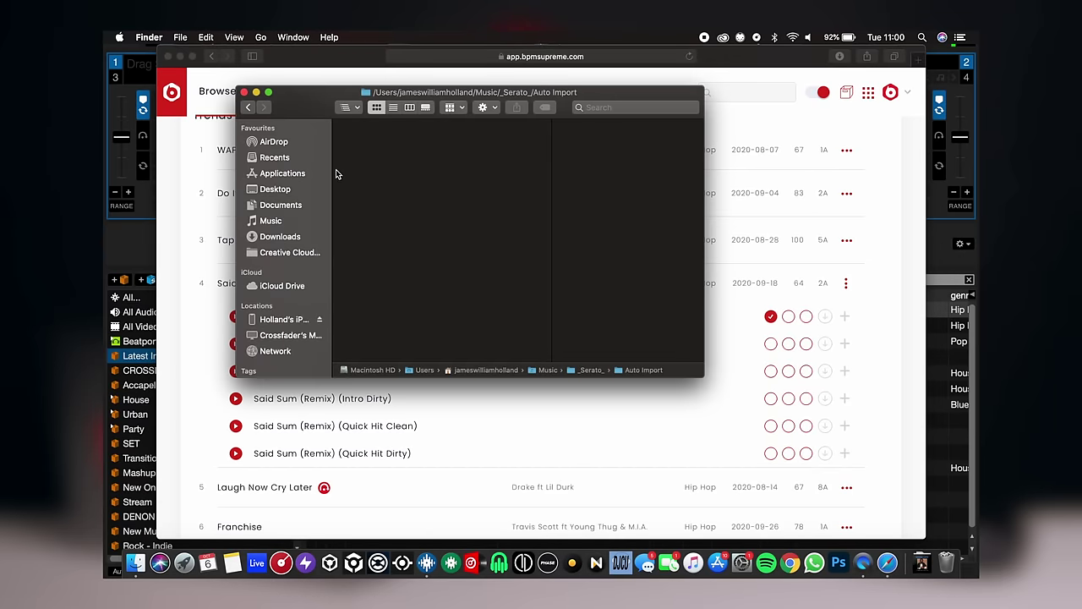
pyautogui.click(271, 221)
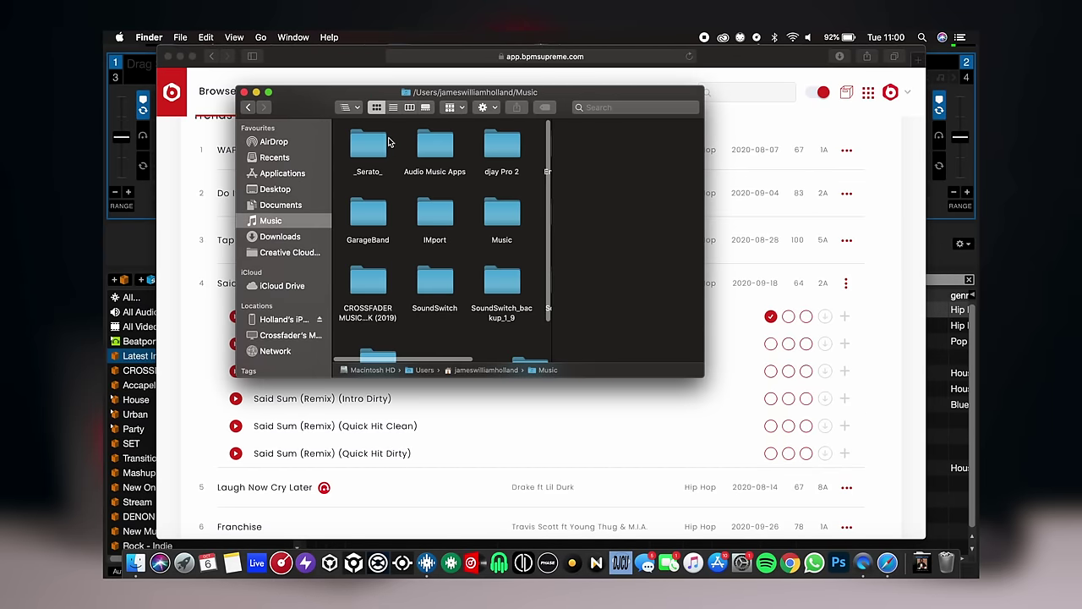
pyautogui.doubleClick(378, 145)
pyautogui.scroll(-5, 405, 178)
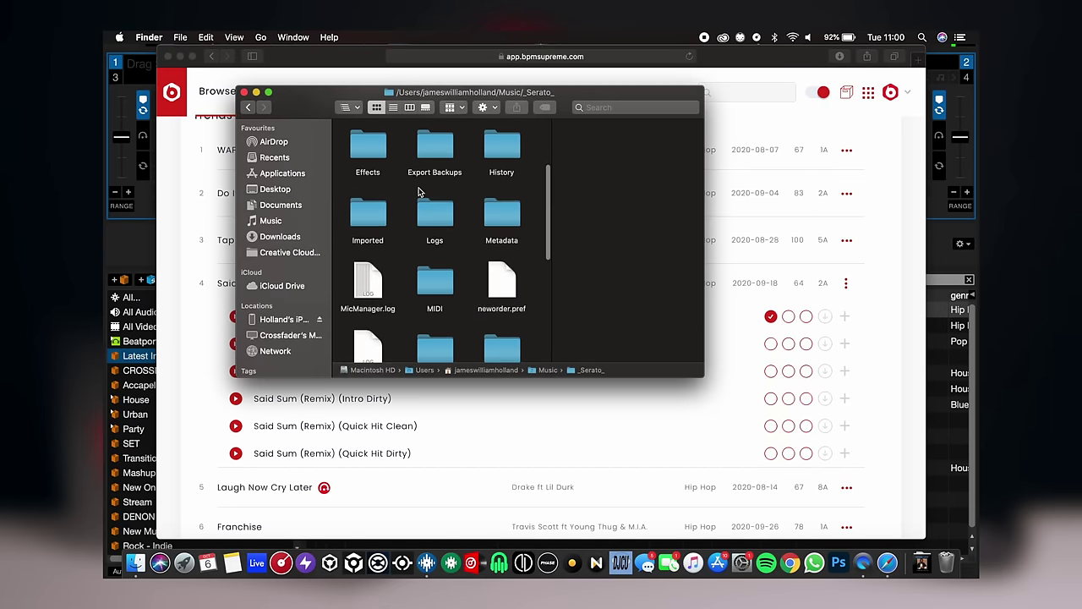
pyautogui.scroll(-2, 418, 193)
pyautogui.doubleClick(365, 148)
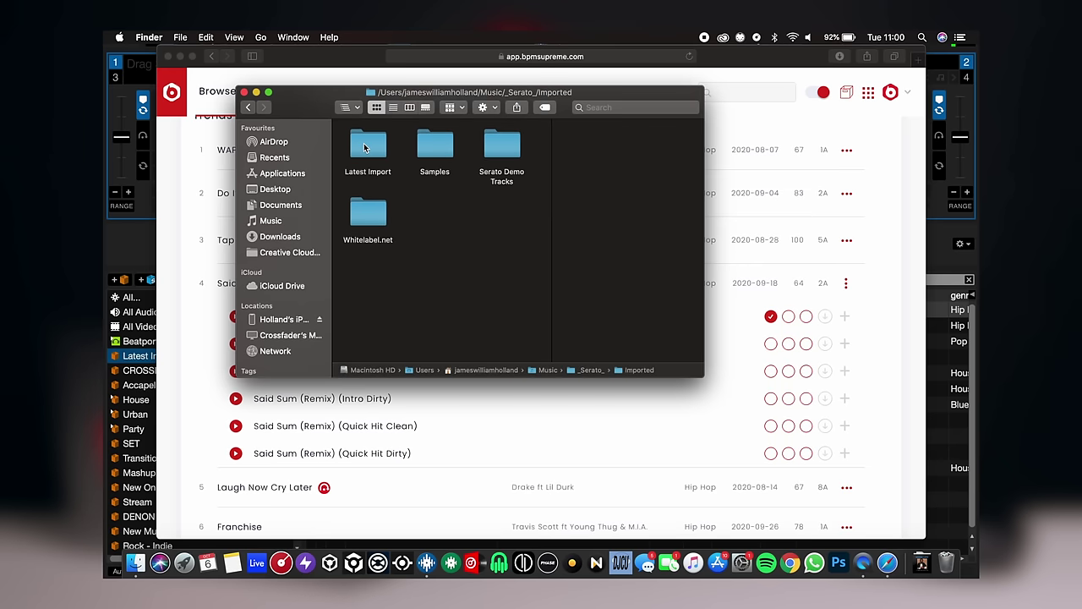
pyautogui.doubleClick(366, 146)
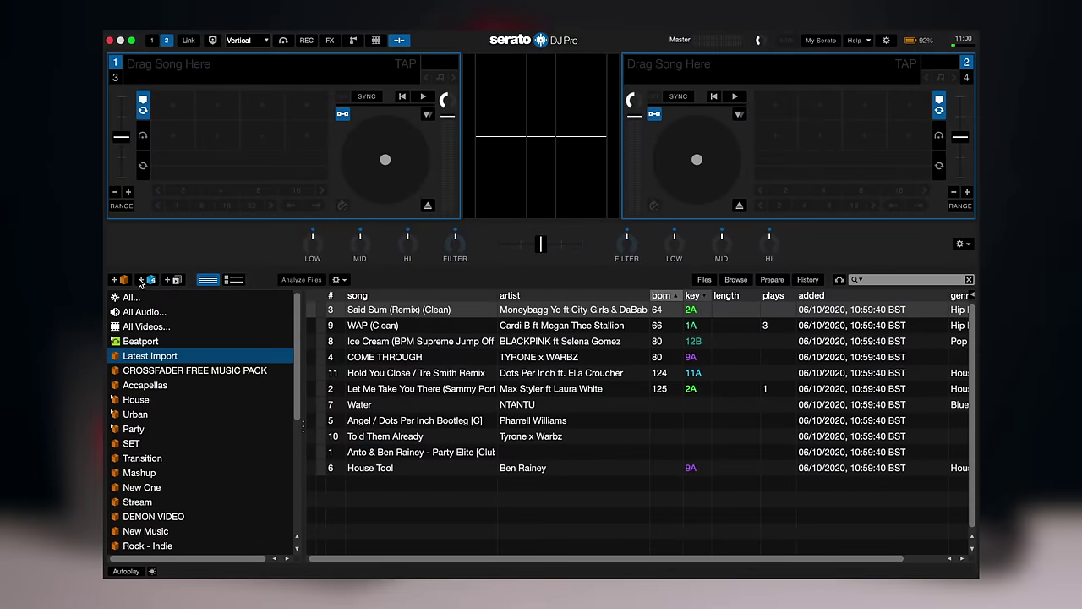
# - Create a new smart crate and list the fields available for its first rule
pyautogui.click(146, 279)
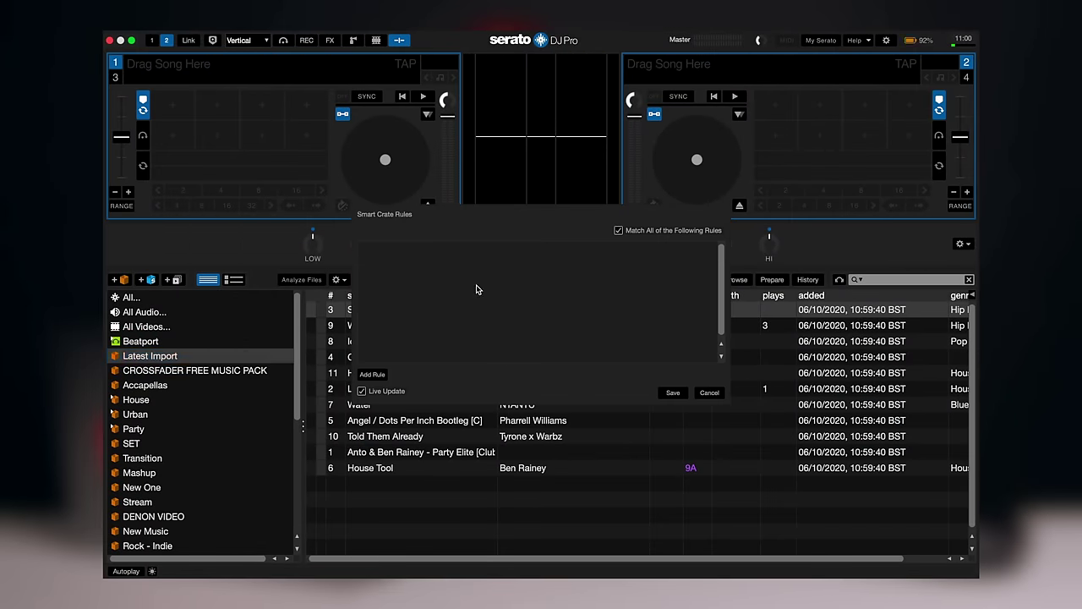
pyautogui.click(430, 250)
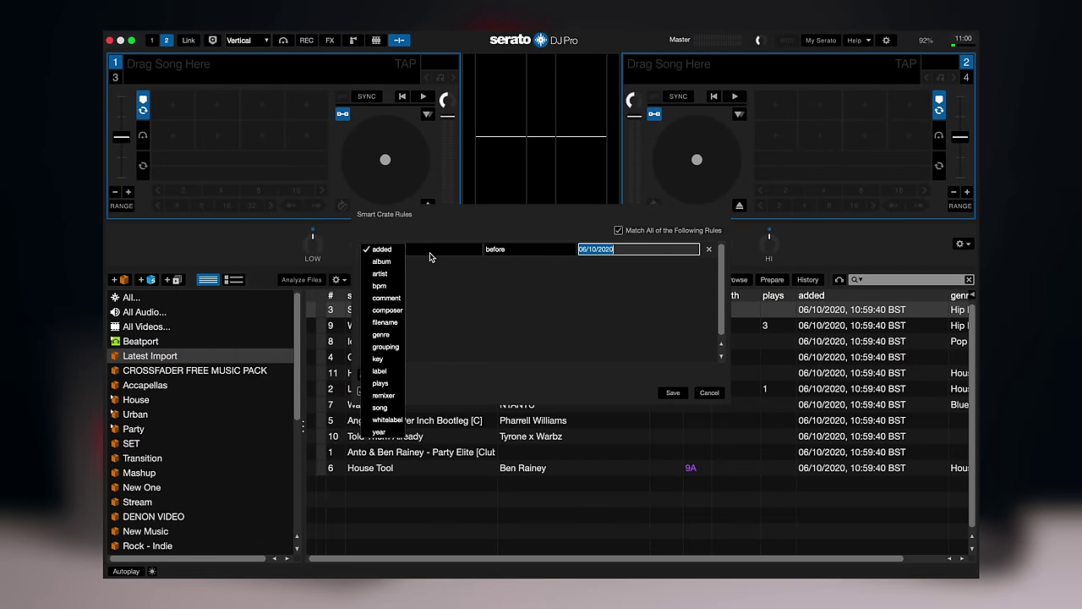